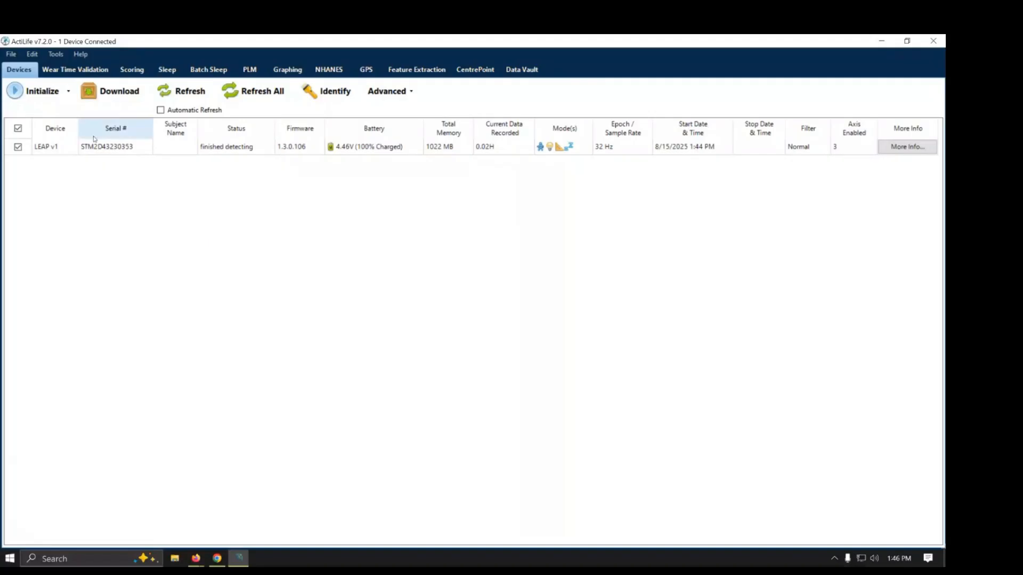
- Open the download options for the connected LEAP v1 device and set the AGD file epoch to 60 seconds
click(62, 147)
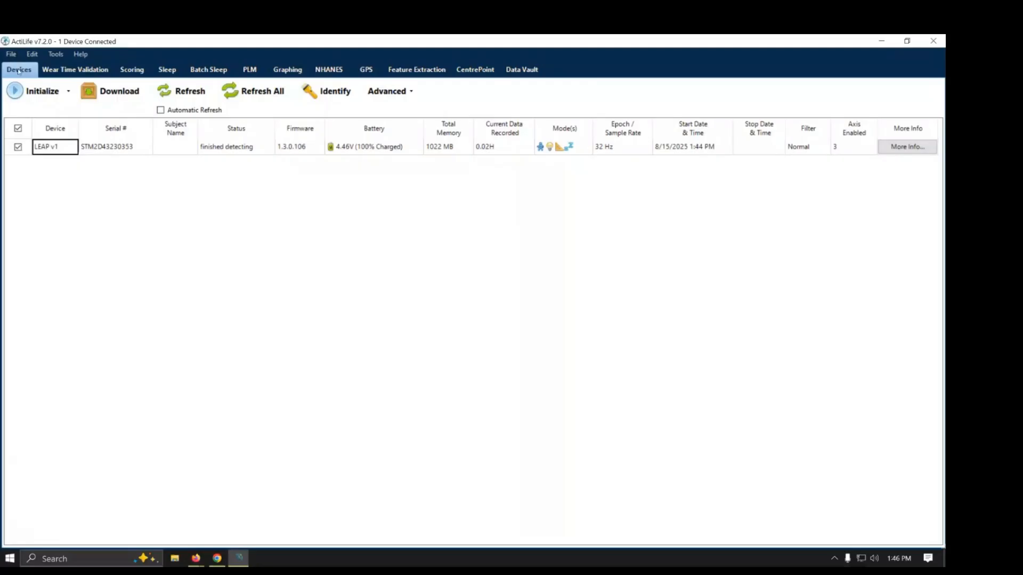
click(98, 92)
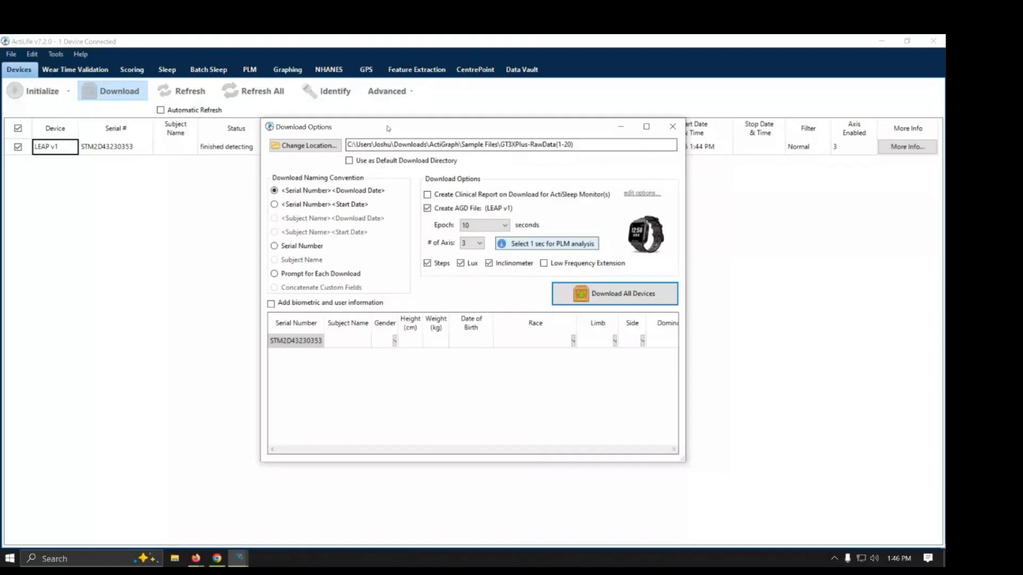
drag(387, 130, 381, 129)
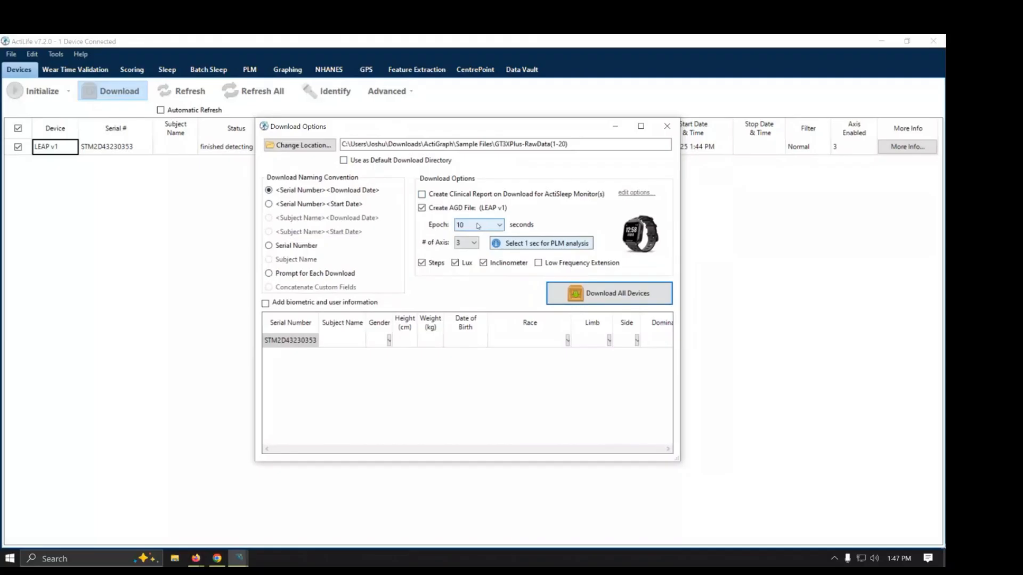
click(477, 225)
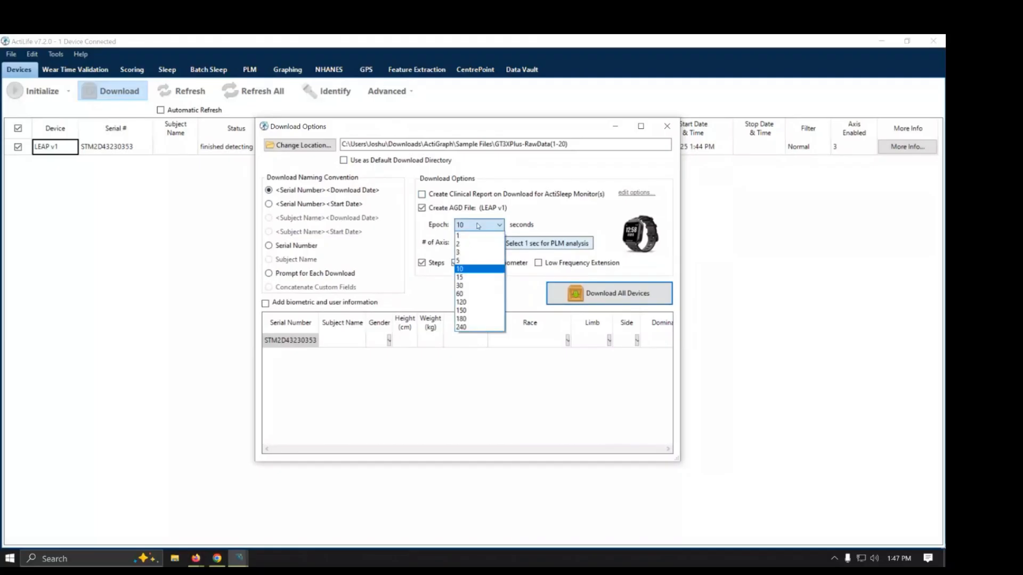
click(468, 294)
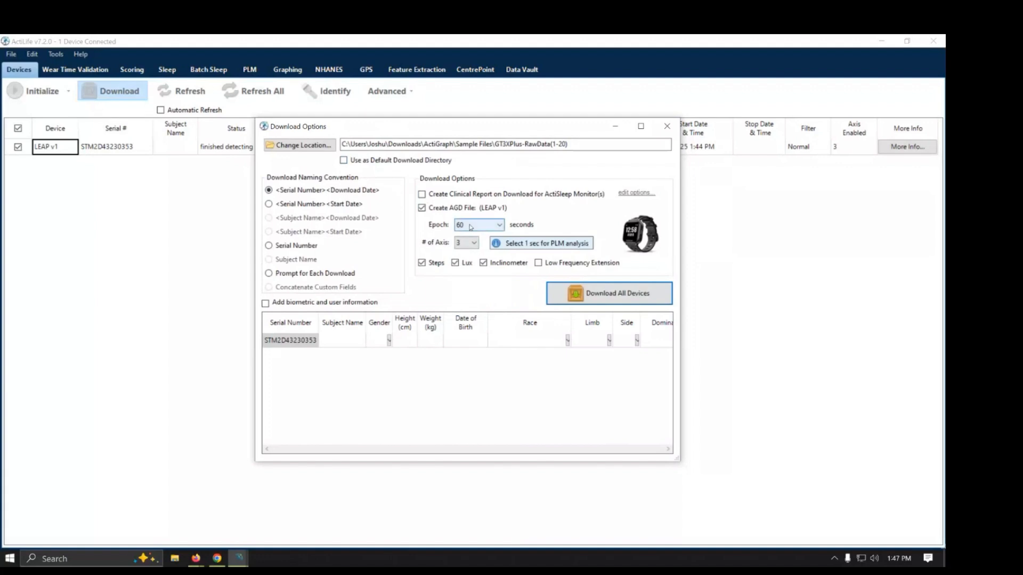
- Try the clinical report on download option, examine its report pages and algorithms, and turn the option back off
click(457, 195)
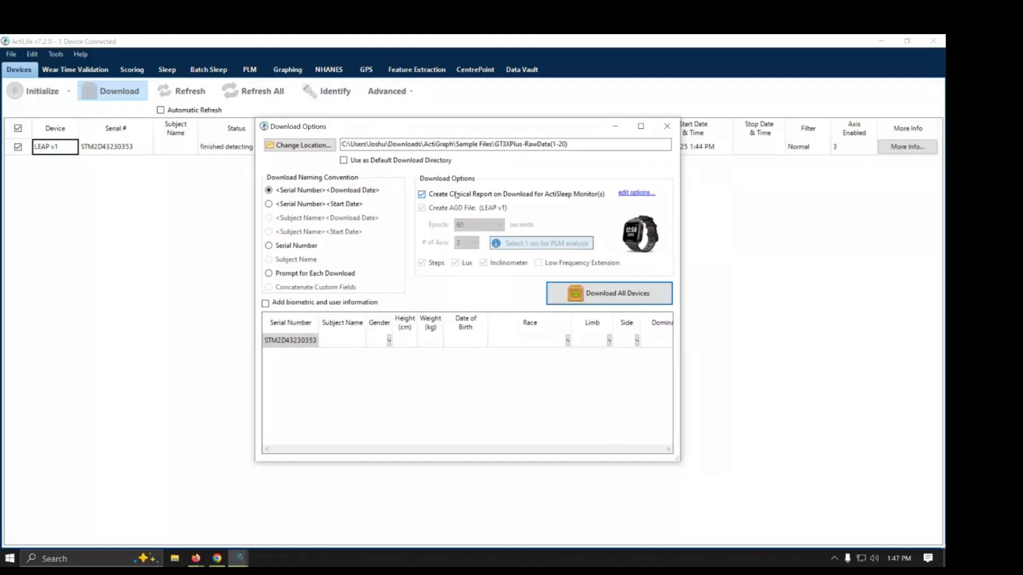
click(636, 194)
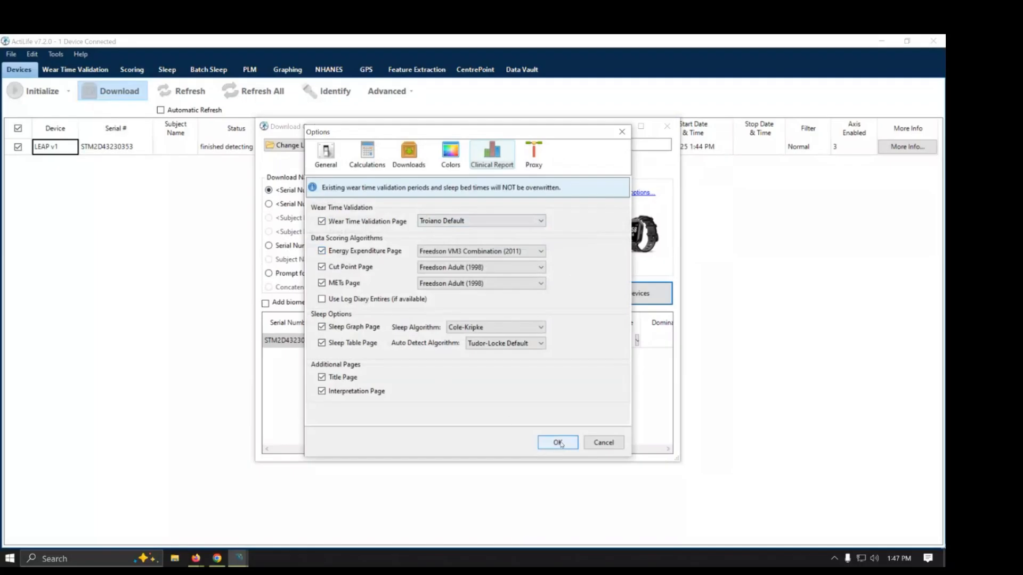
click(602, 445)
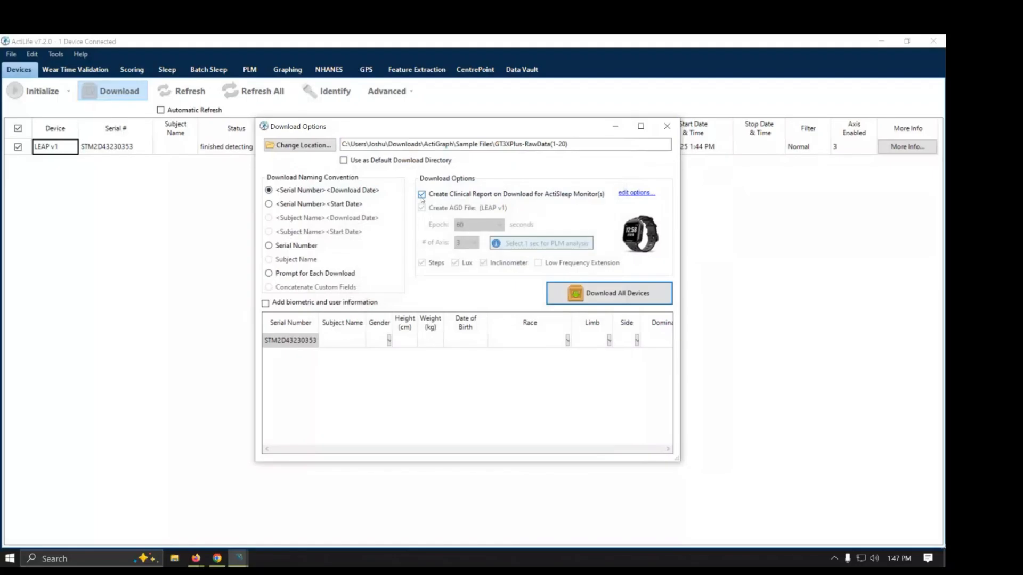
click(422, 196)
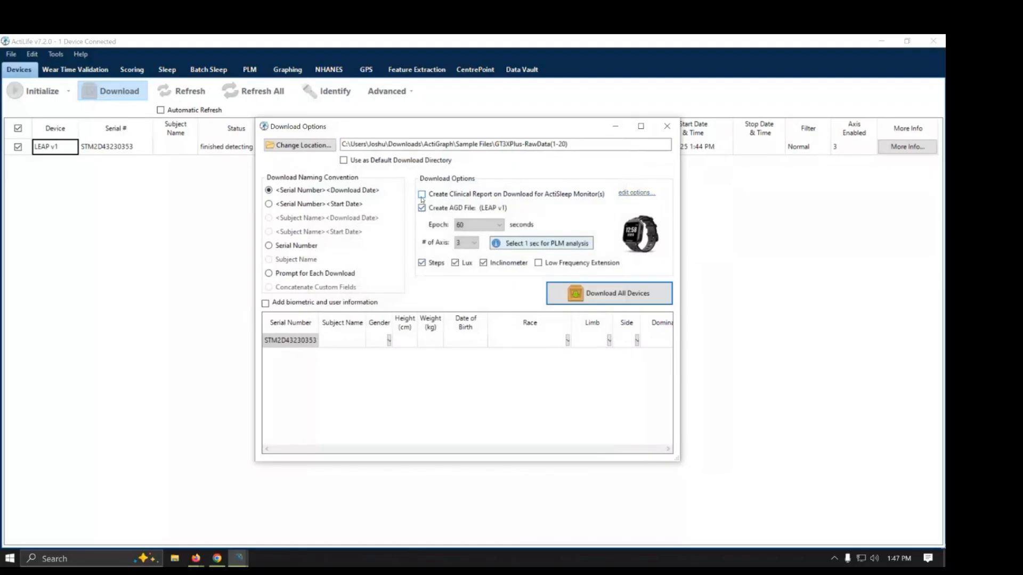
- Download the data from all devices and check the new AGD and AGSD files in the download folder
click(585, 295)
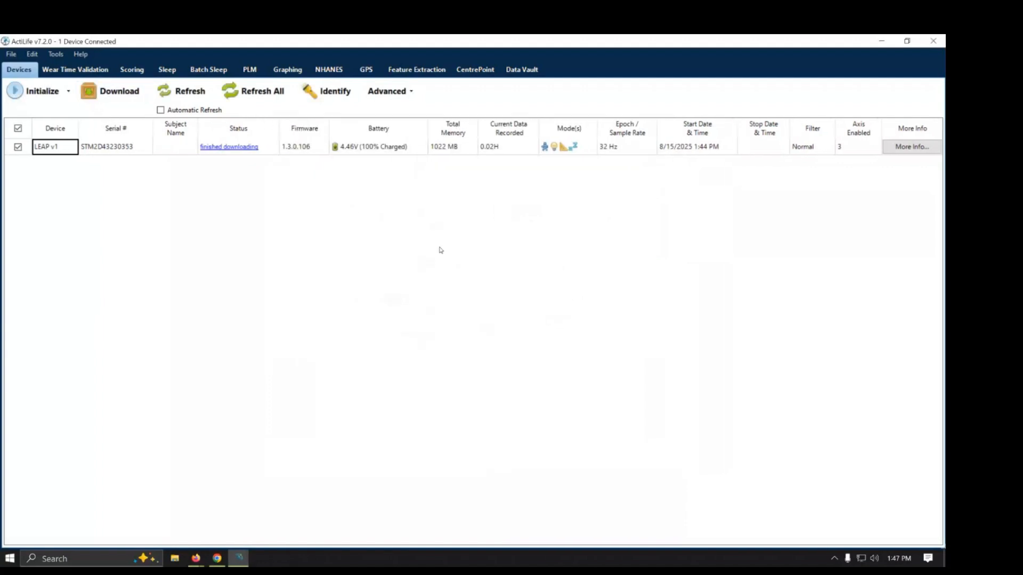
right_click(232, 150)
click(286, 155)
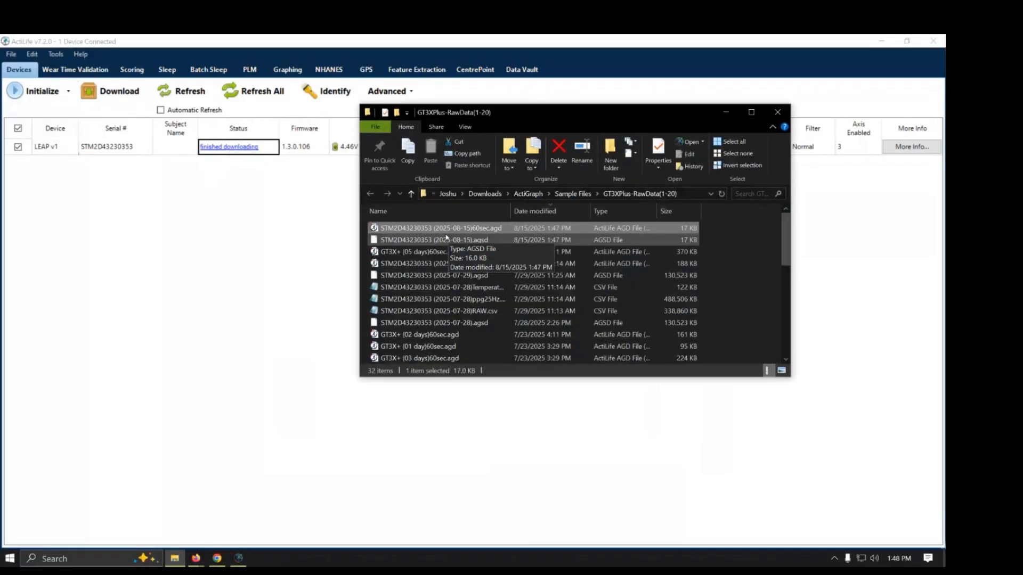
click(779, 113)
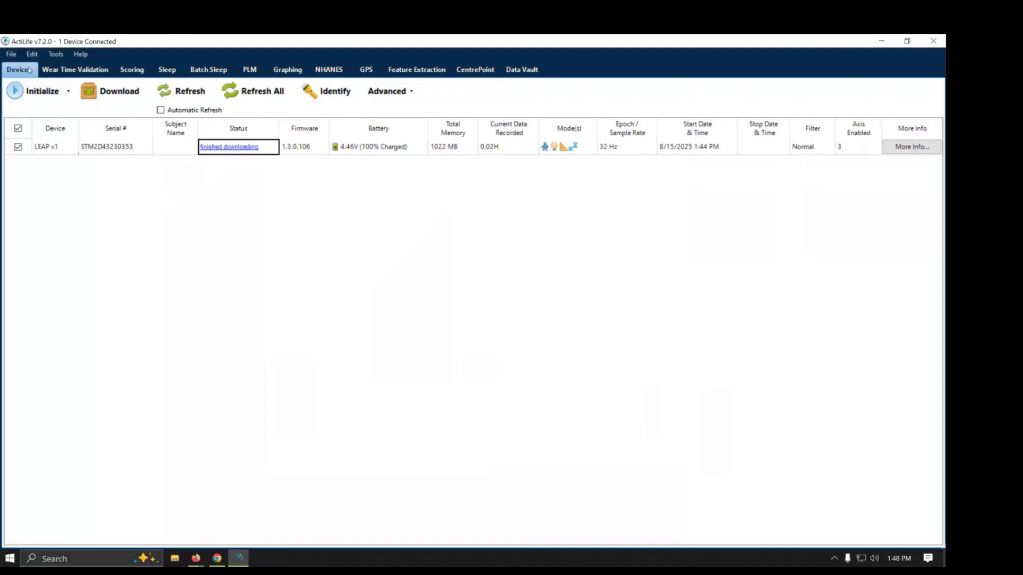
- Start a regular initialization with a 32 Hz accelerometer sample rate and PPG Green 25Hz enabled
click(39, 93)
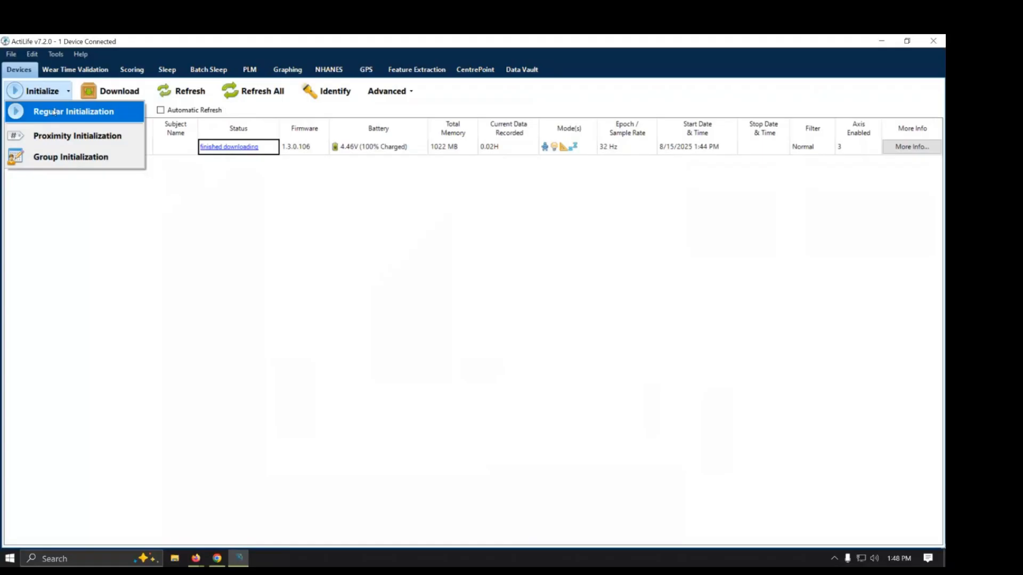
click(55, 112)
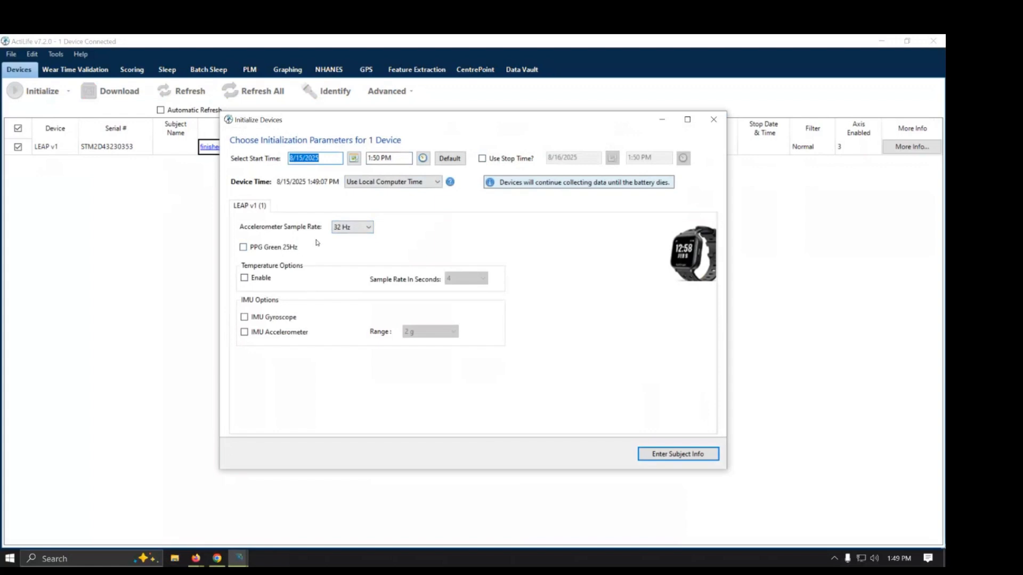
click(356, 228)
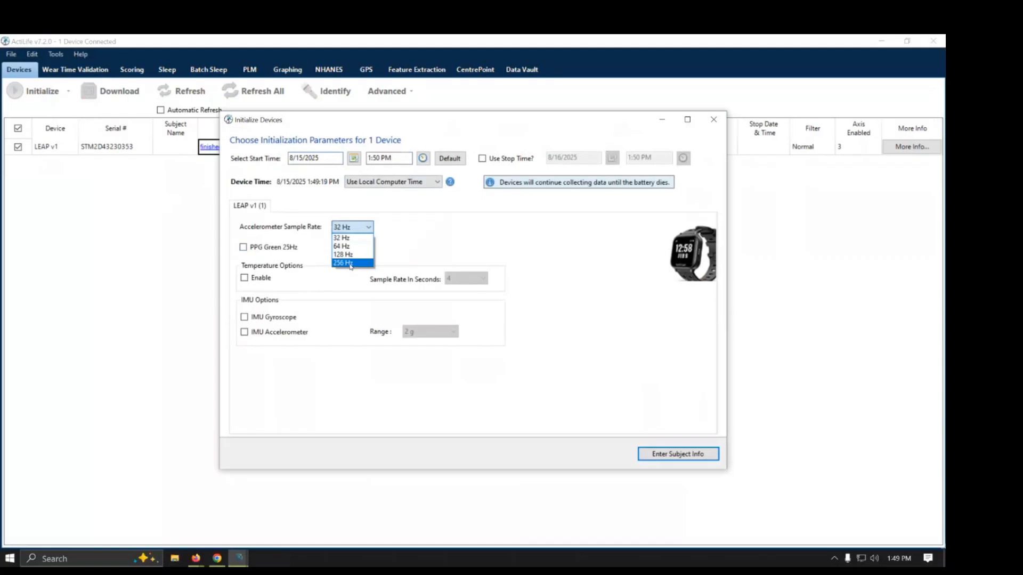
click(353, 238)
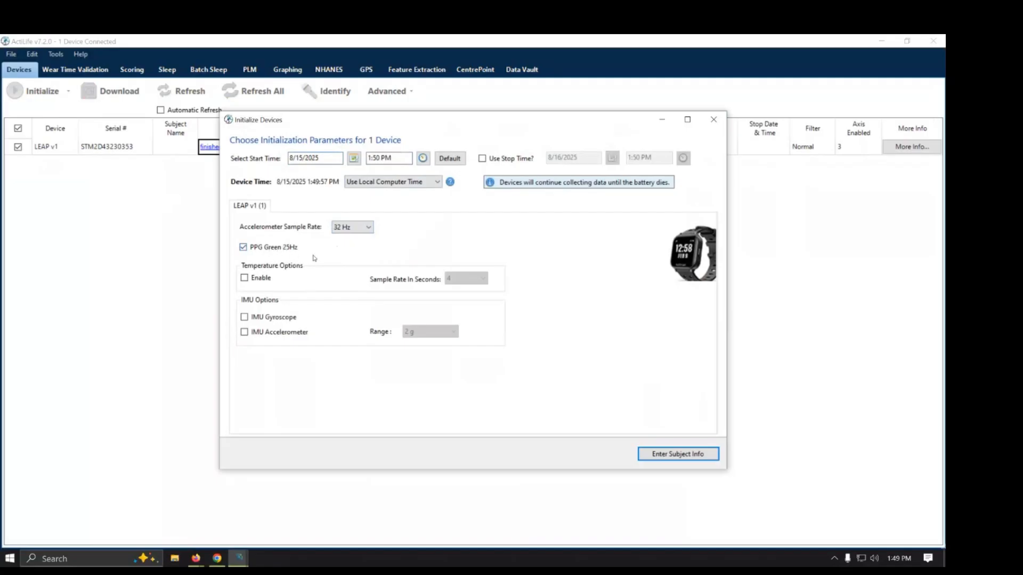
- Enable temperature recording for the device with a sample rate of 60 seconds
click(266, 278)
click(472, 280)
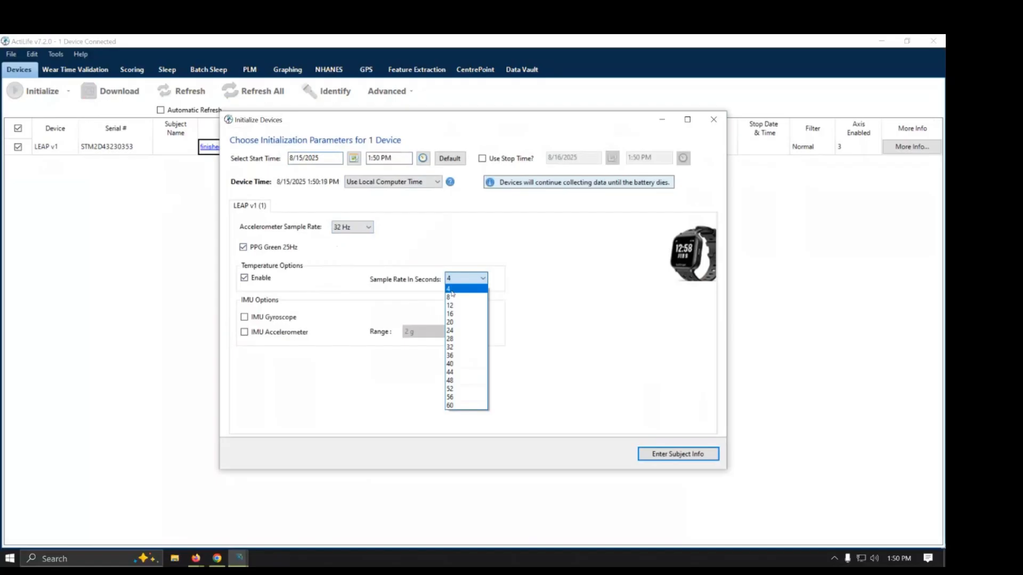
click(451, 406)
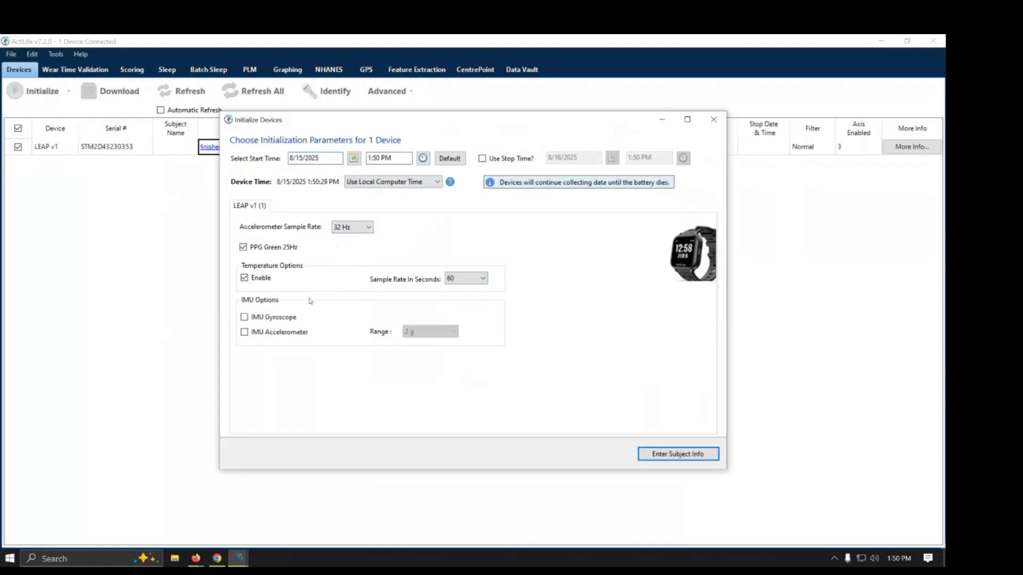
- Try the IMU accelerometer with a 16 g range and the IMU gyroscope, and disable both again
click(284, 335)
click(418, 333)
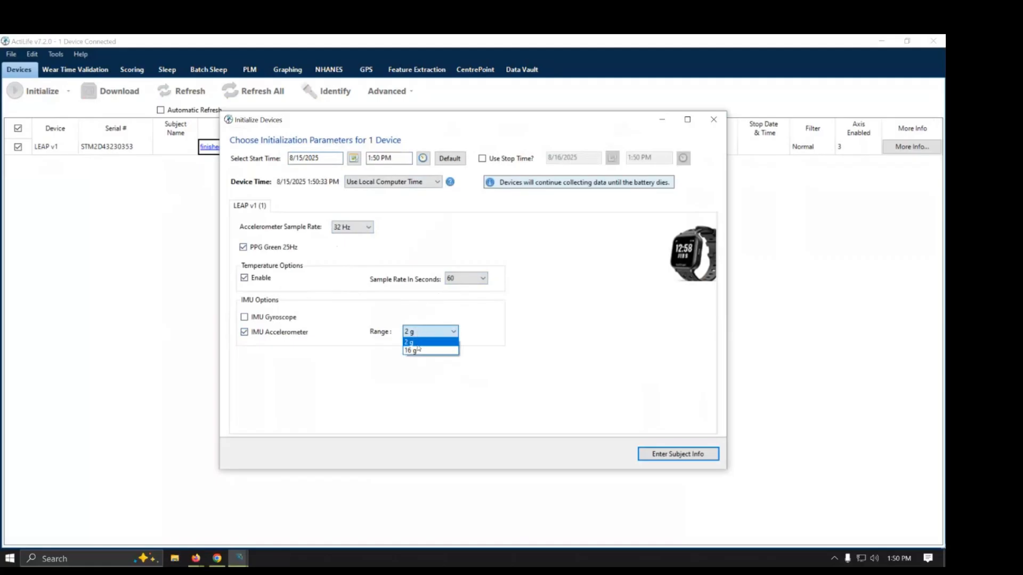
click(418, 351)
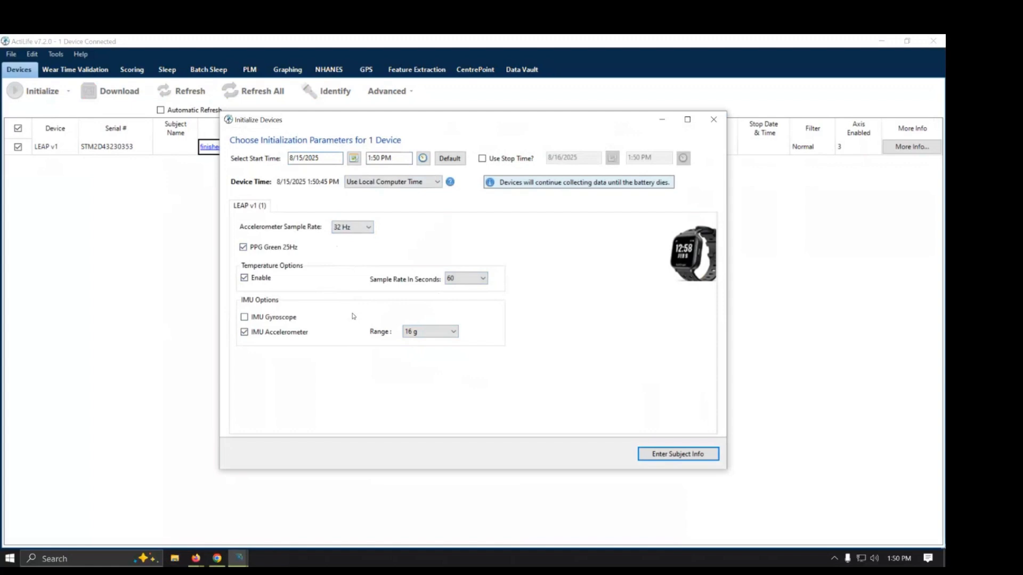
click(270, 318)
click(281, 320)
click(274, 333)
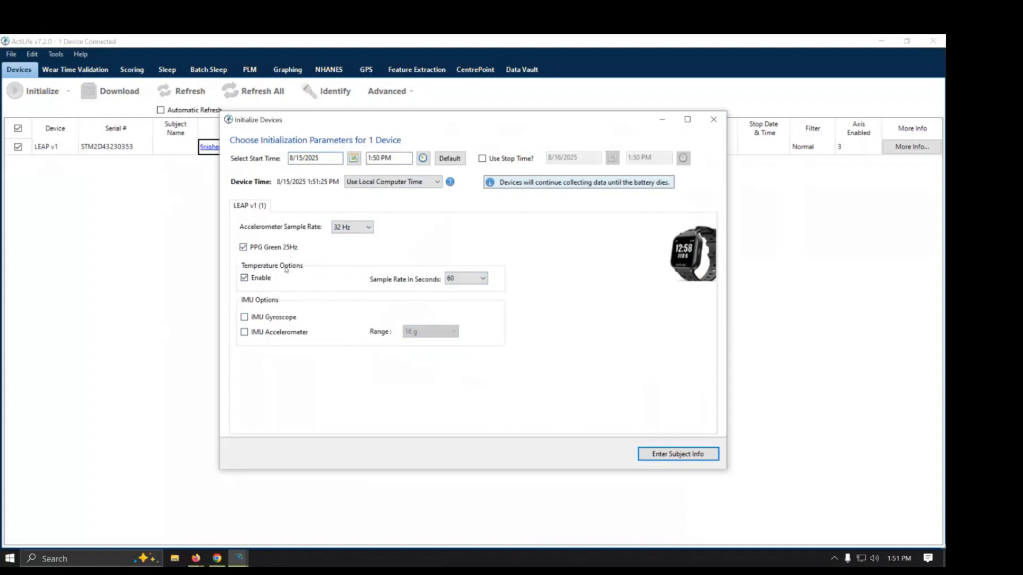
- Reset the start time to the default and initialize the device without entering any subject information
click(668, 454)
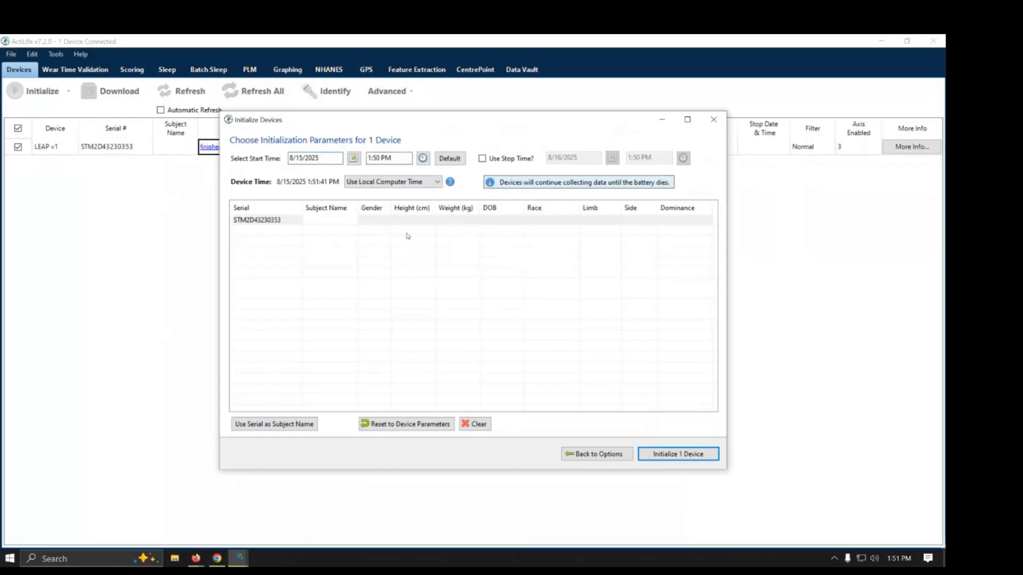
click(672, 451)
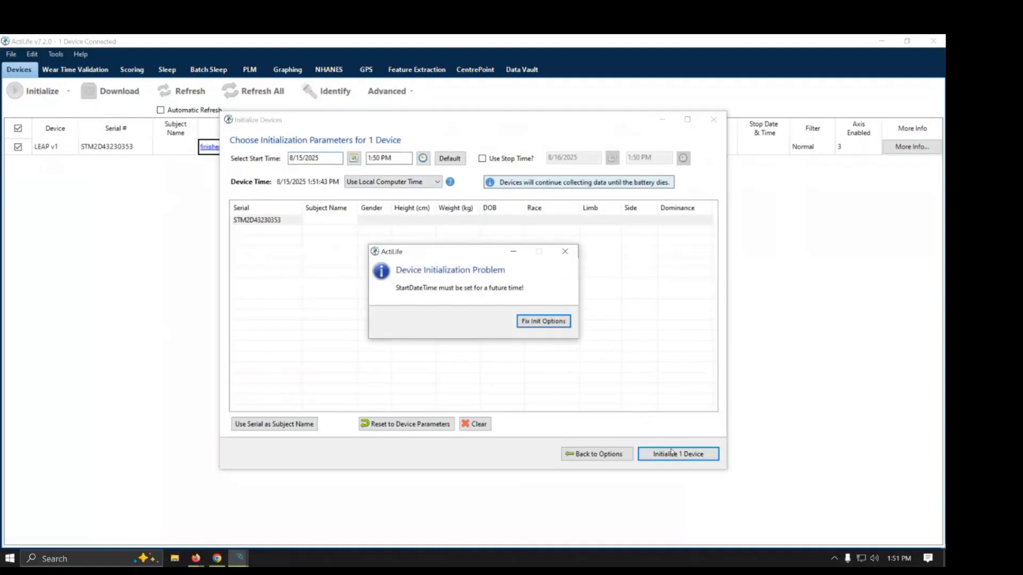
click(546, 323)
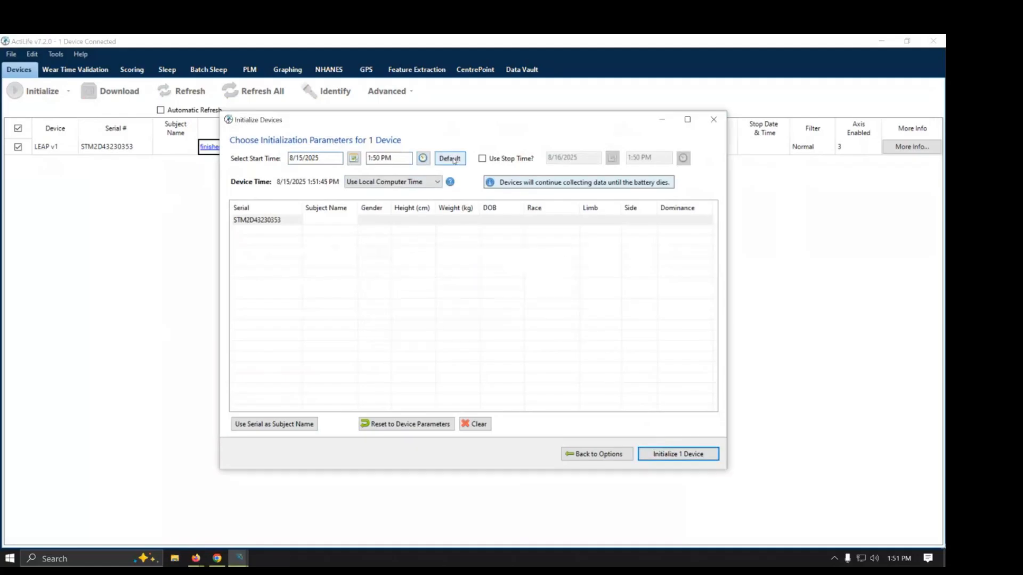
click(653, 451)
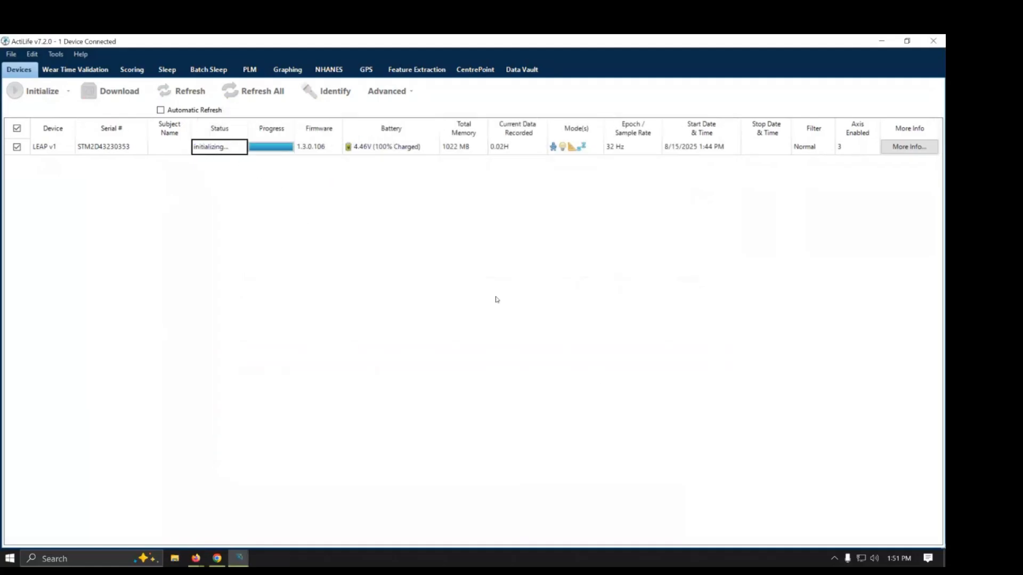